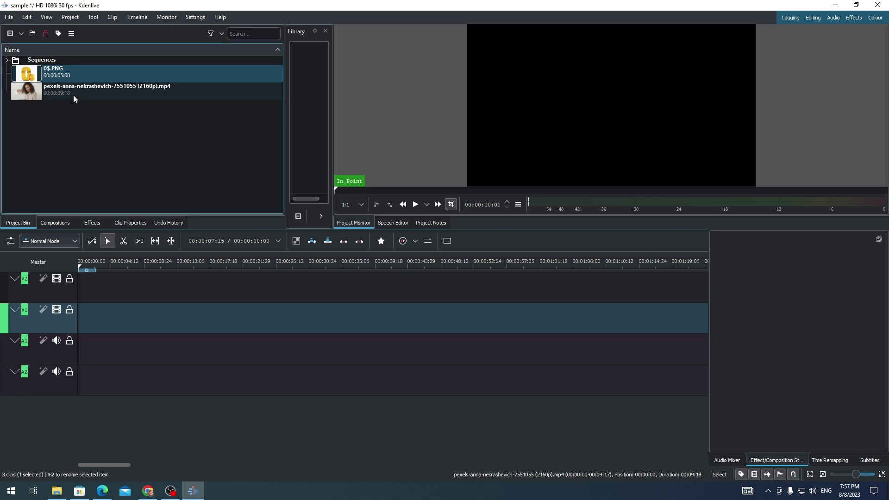
- Put the woman video on the lower track and 0$.PNG above it at the timeline start
left_click_drag(72, 91, 78, 321)
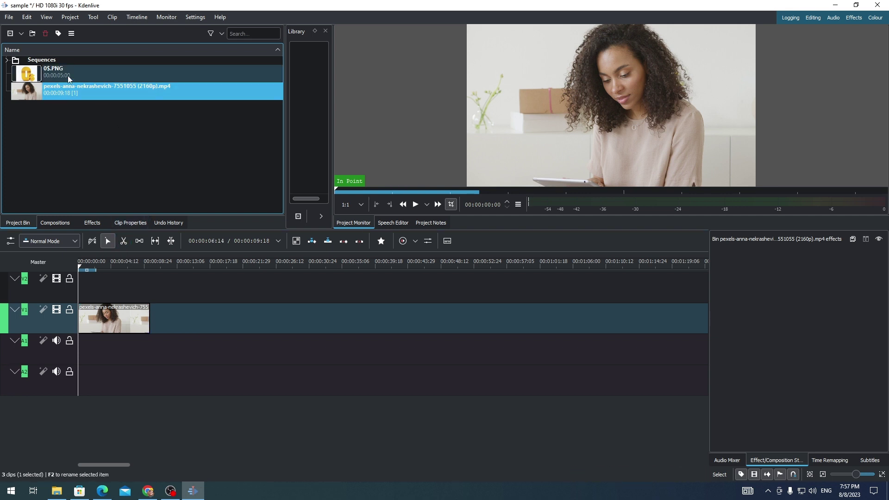
mouse_move(31, 77)
left_mouse_down()
mouse_move(115, 221)
mouse_move(89, 295)
left_mouse_up()
left_click(104, 297)
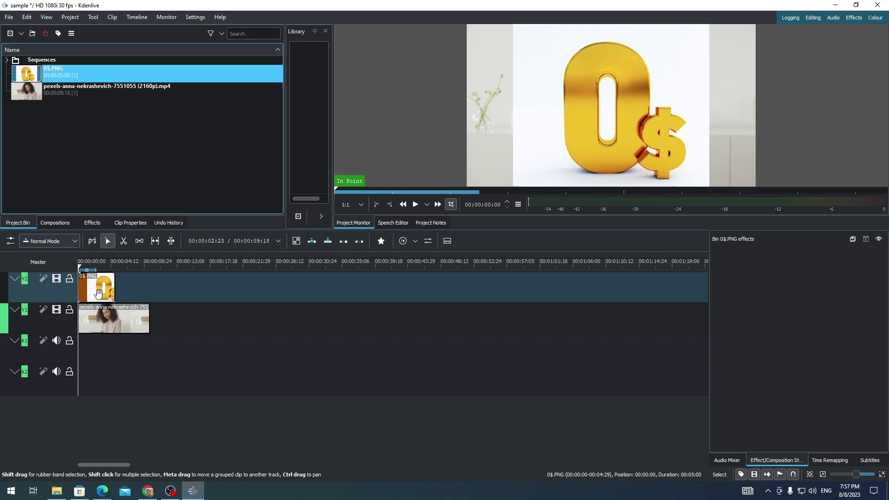
left_click(98, 293)
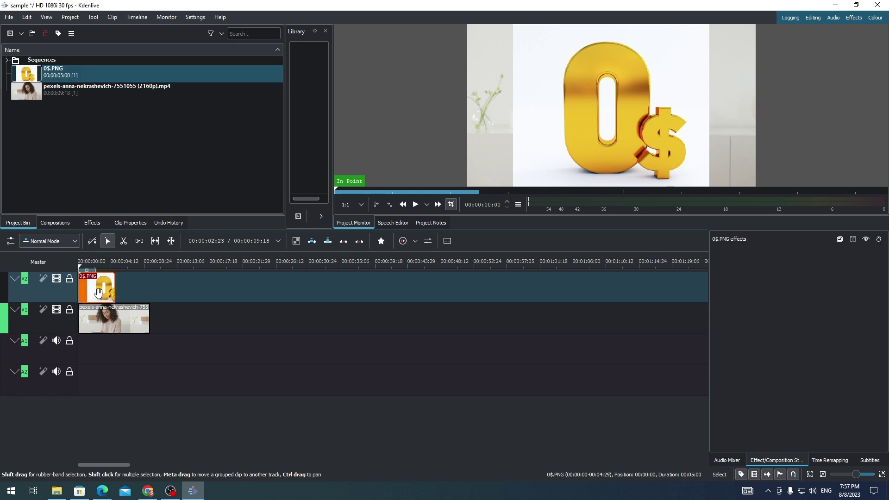
- Insert a Transform effect on the 0$.PNG clip on V2 from its context menu
right_click(98, 293)
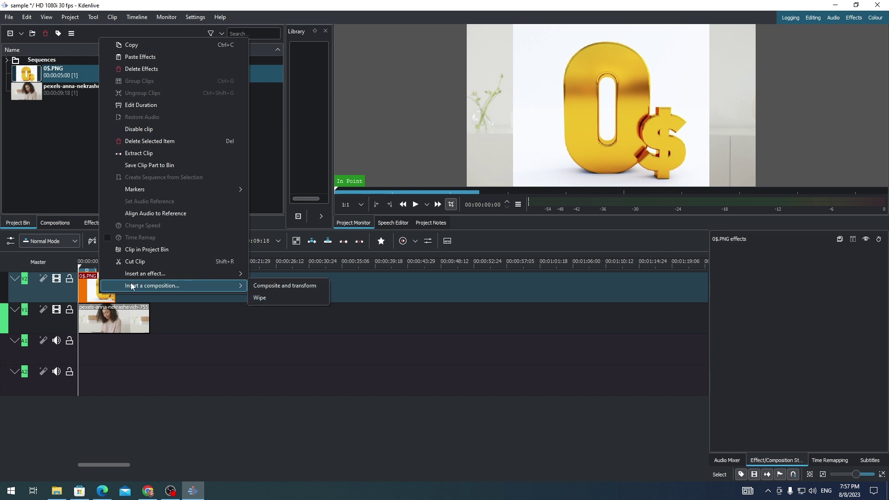
mouse_move(144, 274)
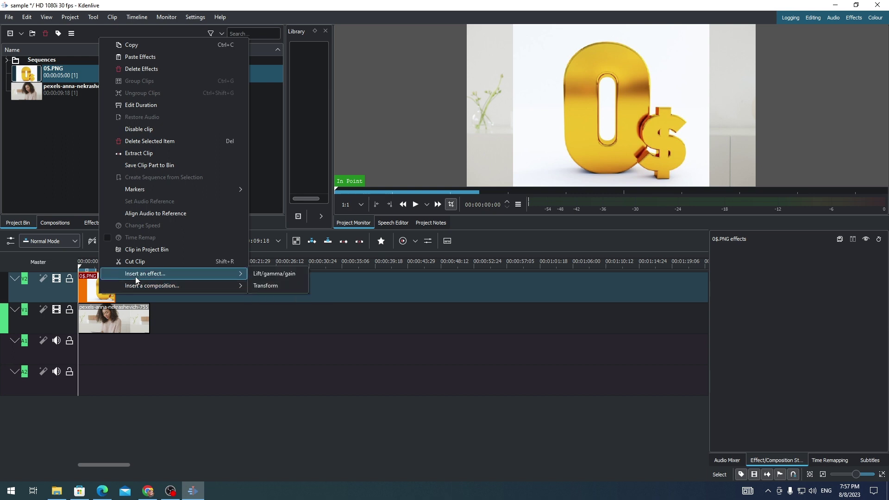
left_click(276, 283)
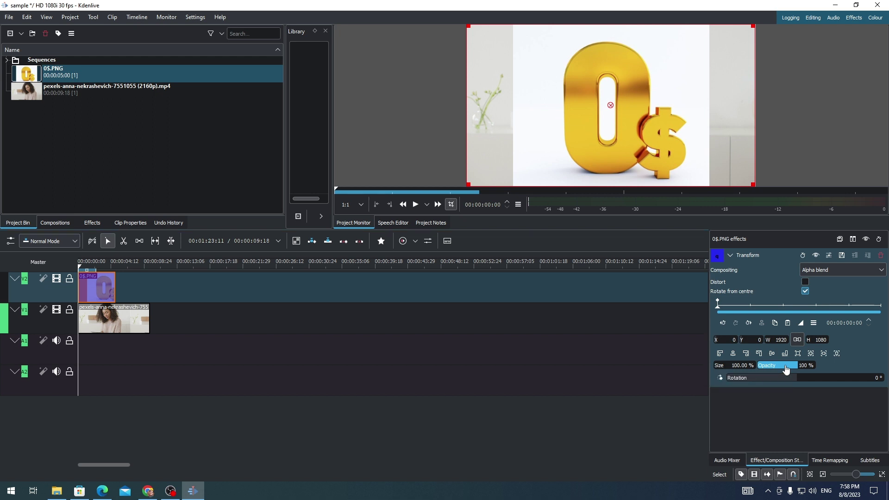
- Drag the 0$.PNG Transform opacity down from 100% to about 33%
left_click_drag(786, 369, 769, 369)
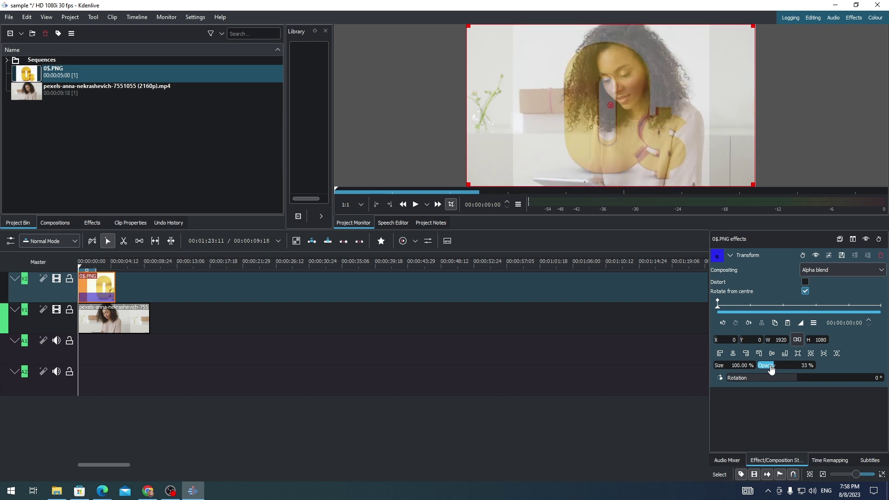